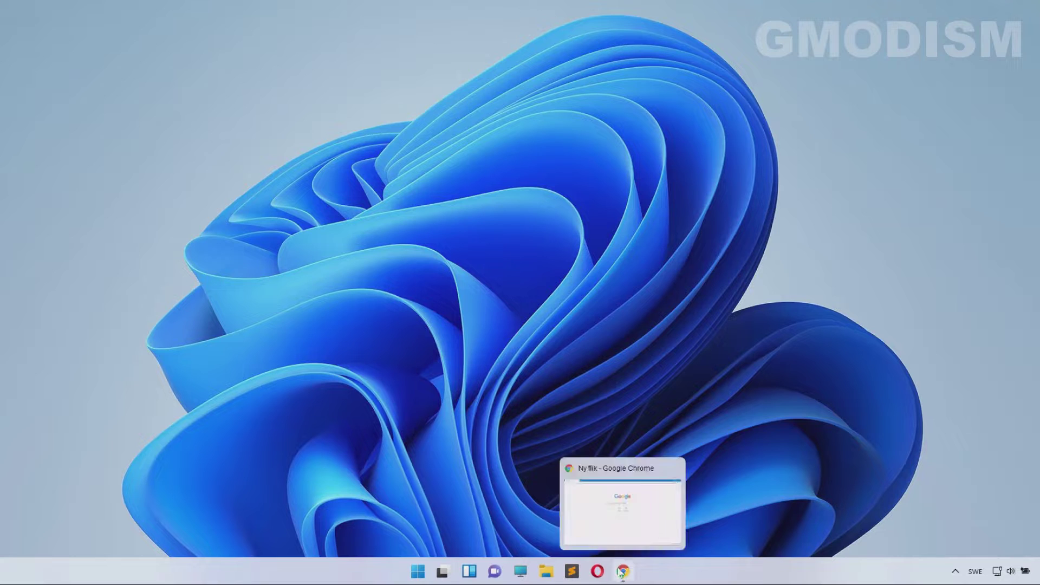
Bring the Chrome window with the NVIDIA Driver Downloads page to the front
{"action": "left_click", "coordinate": [623, 571]}
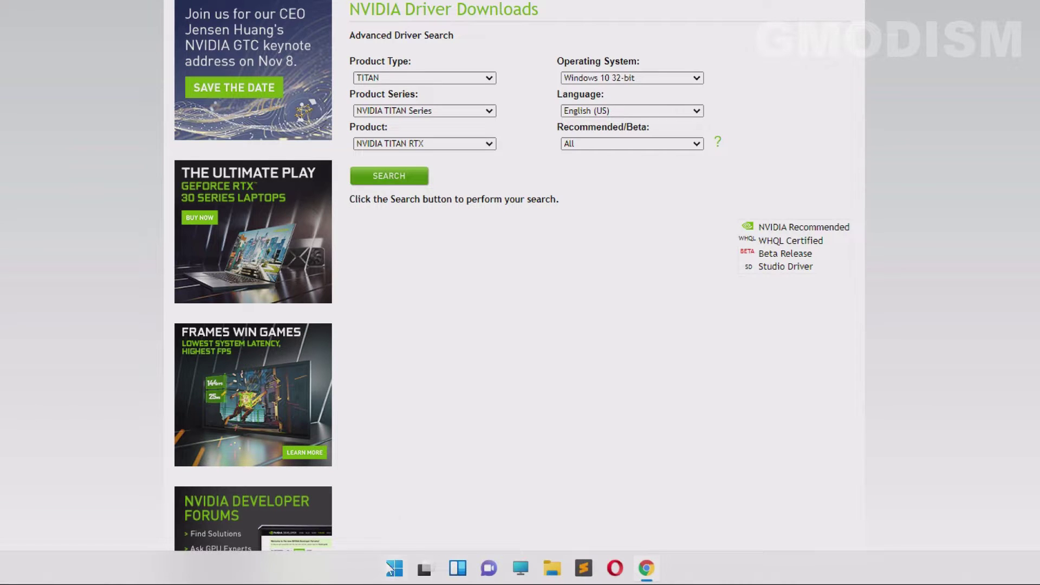
Snap Device Manager beside Chrome, view the GeForce GTX 950M properties, and pick GeForce
{"action": "right_click", "coordinate": [395, 569]}
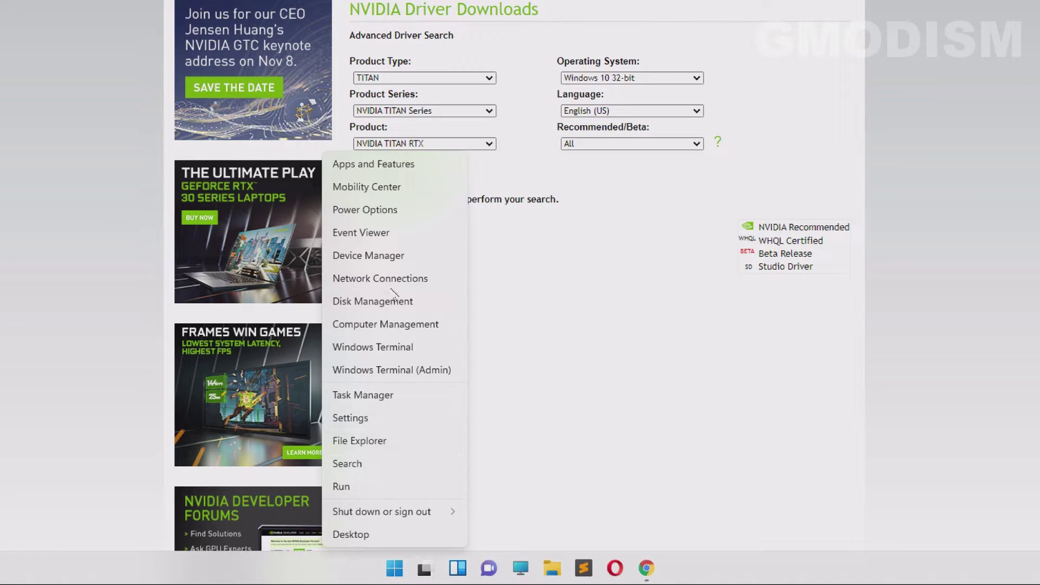
{"action": "left_click", "coordinate": [386, 256]}
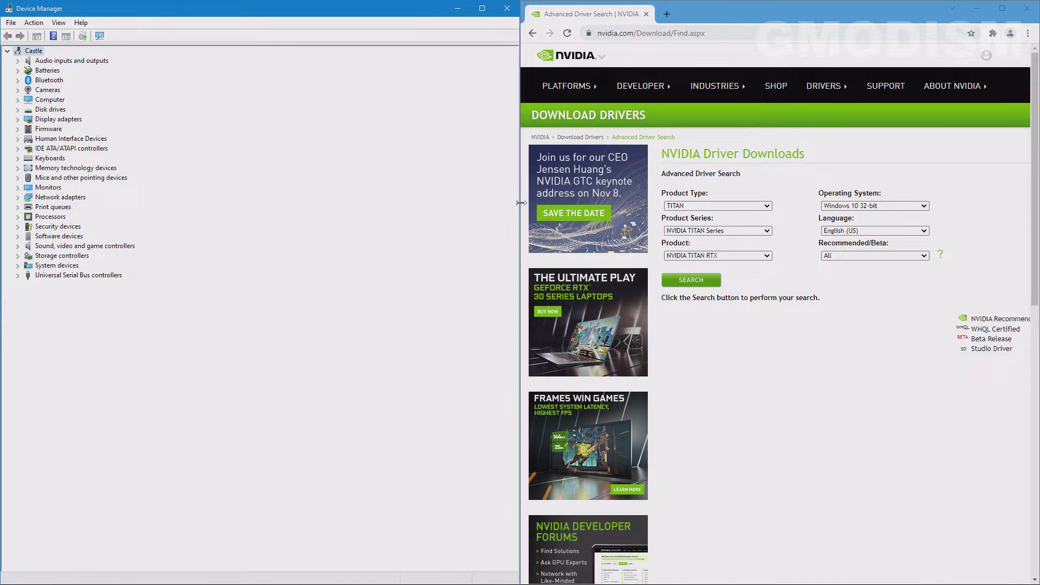
{"action": "left_click_drag", "start_coordinate": [520, 180], "coordinate": [316, 179]}
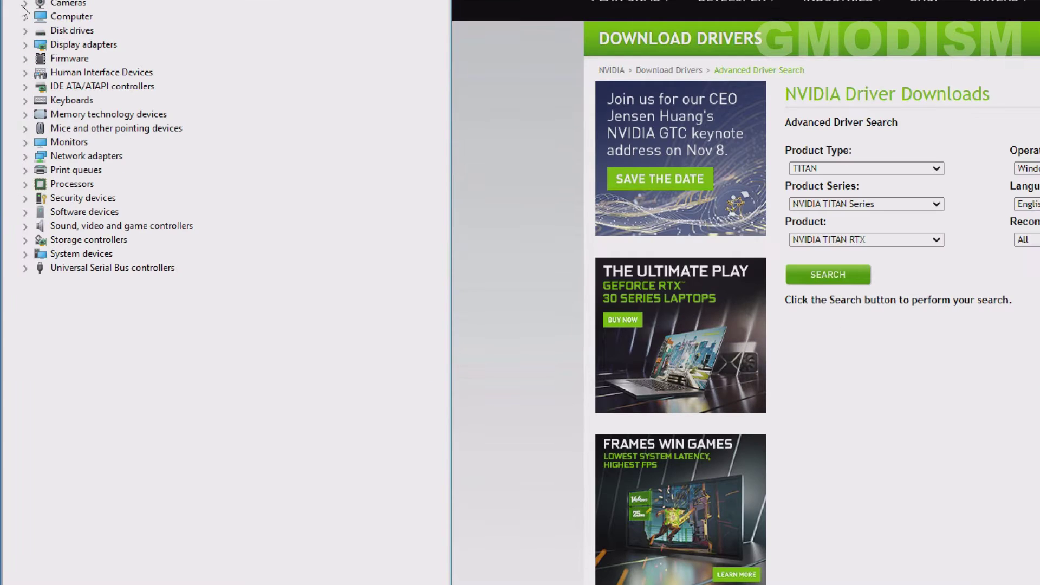
{"action": "left_click", "coordinate": [26, 44]}
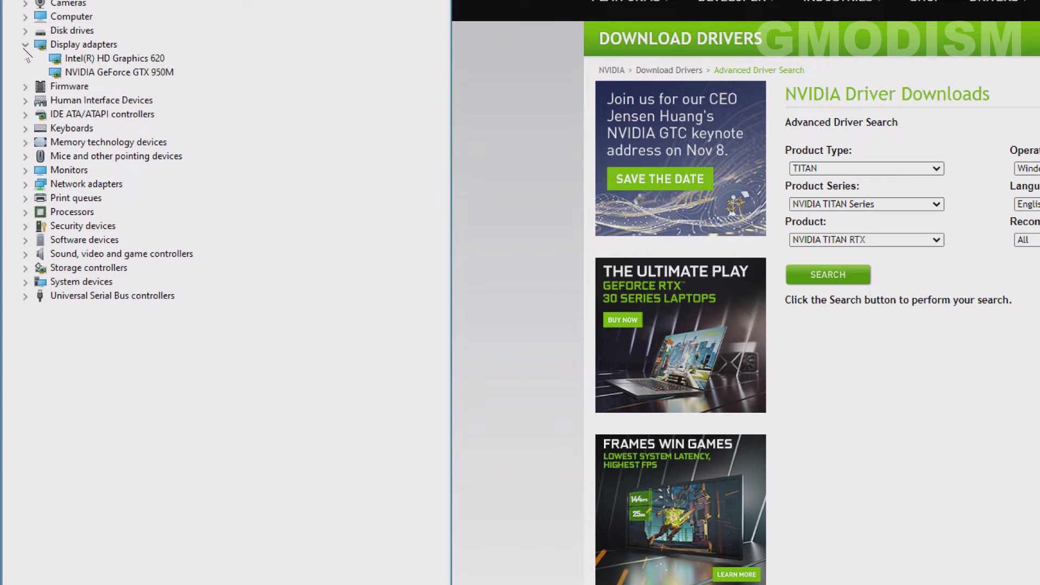
{"action": "double_click", "coordinate": [128, 73]}
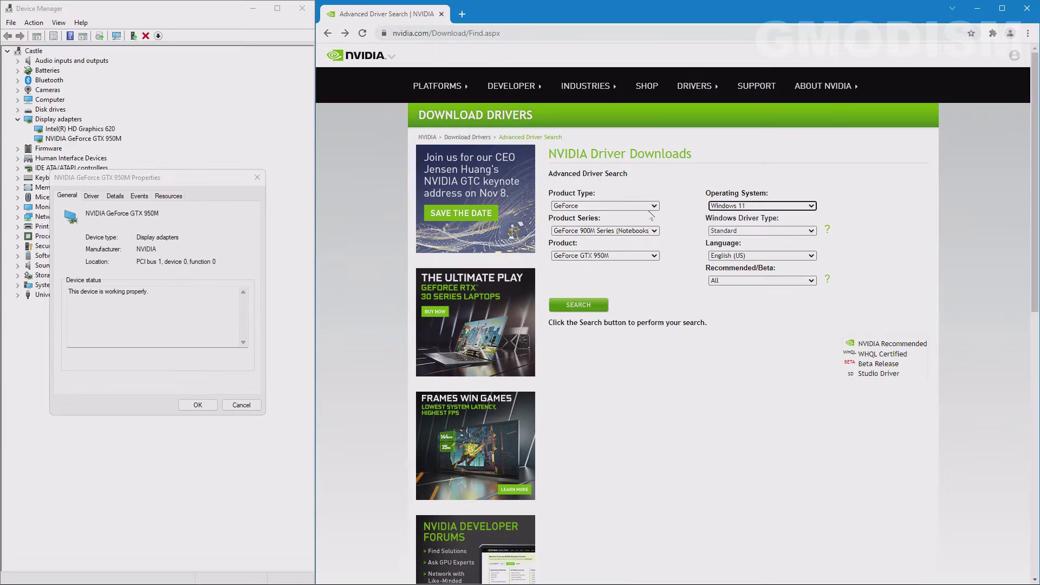
{"action": "left_click", "coordinate": [622, 206]}
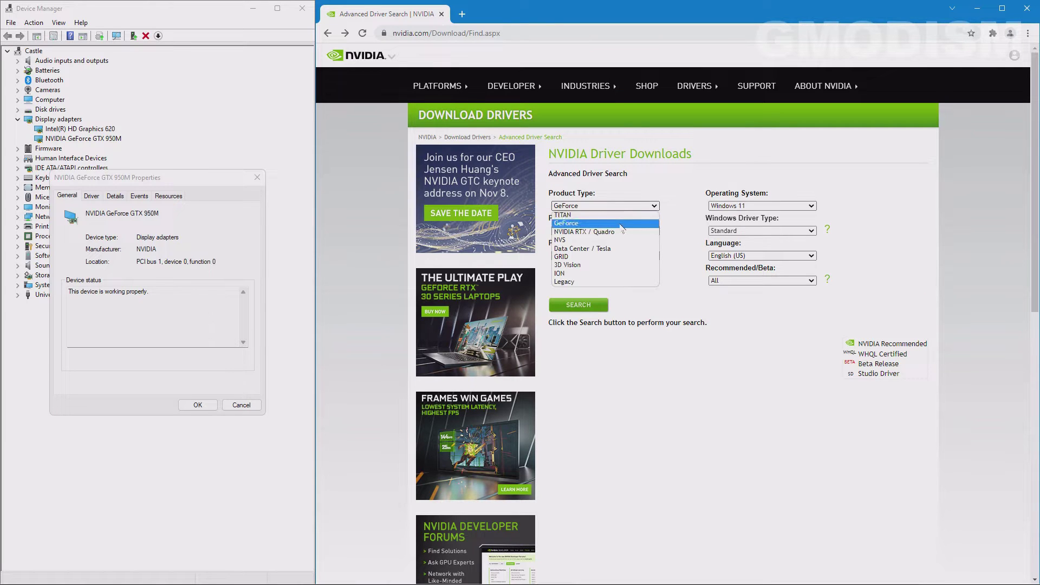
Choose GeForce, 900M Series (Notebooks), GTX 950M and Windows 11 in the driver search
{"action": "left_click", "coordinate": [621, 227]}
{"action": "left_click", "coordinate": [764, 206]}
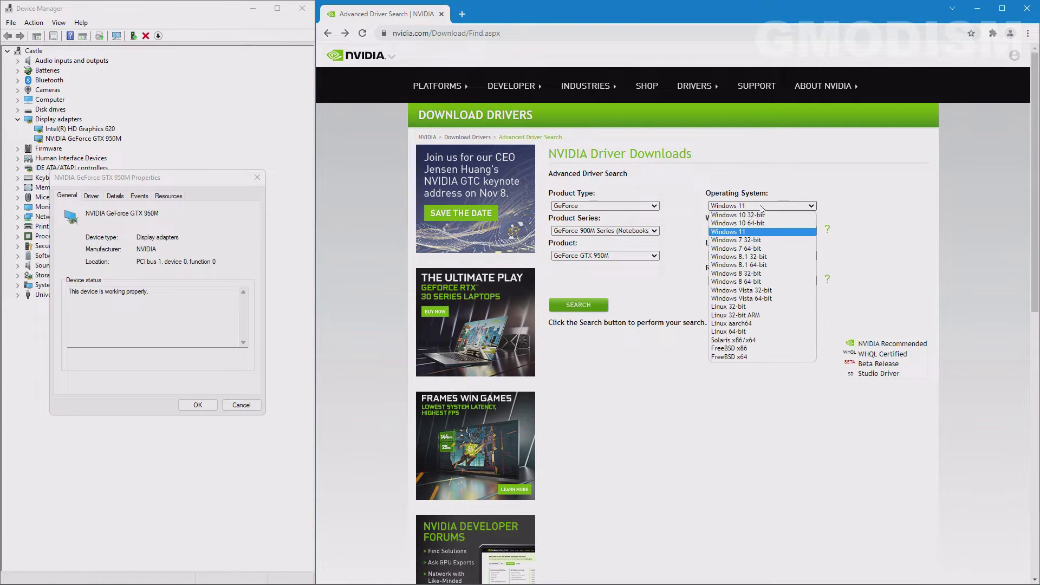
{"action": "left_click", "coordinate": [743, 231]}
{"action": "left_click", "coordinate": [626, 231]}
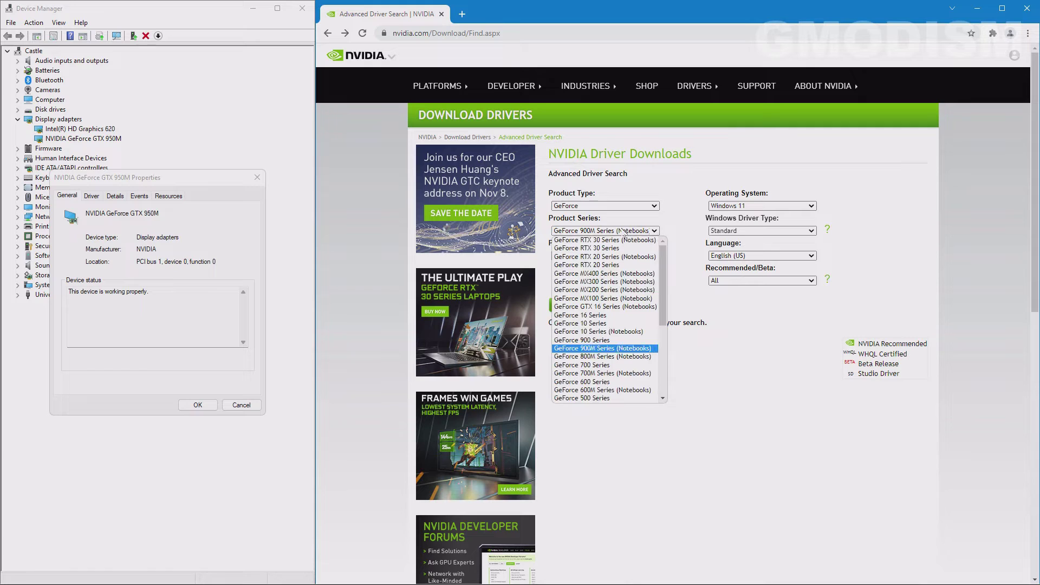
{"action": "left_click", "coordinate": [609, 349]}
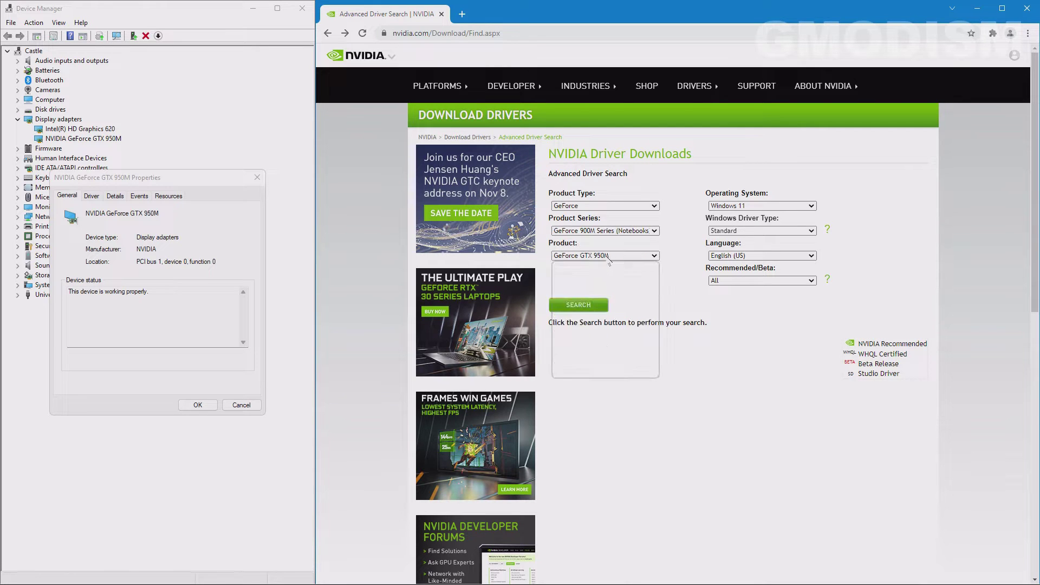
{"action": "left_click", "coordinate": [609, 257]}
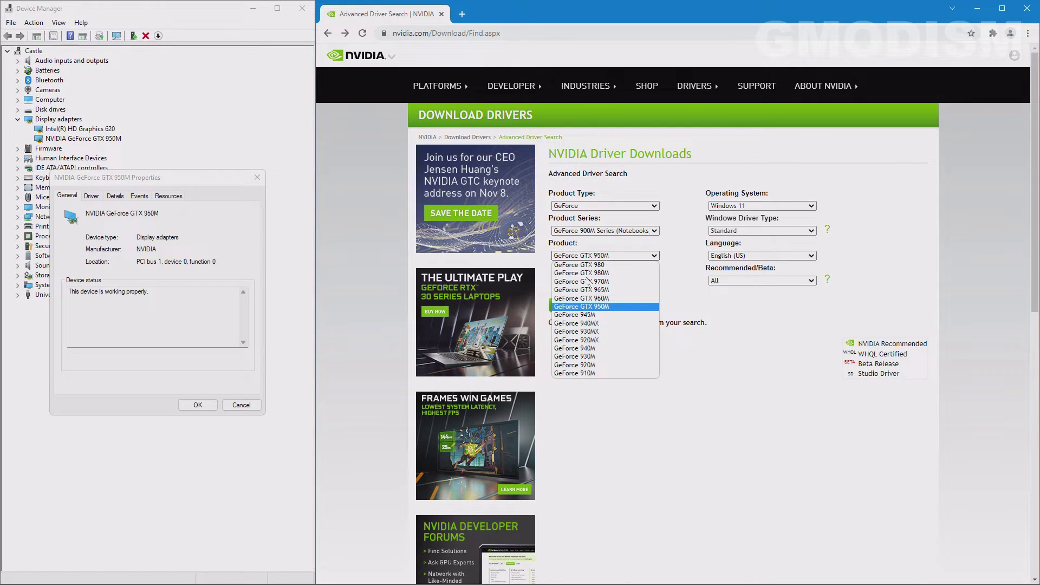
{"action": "left_click", "coordinate": [629, 308]}
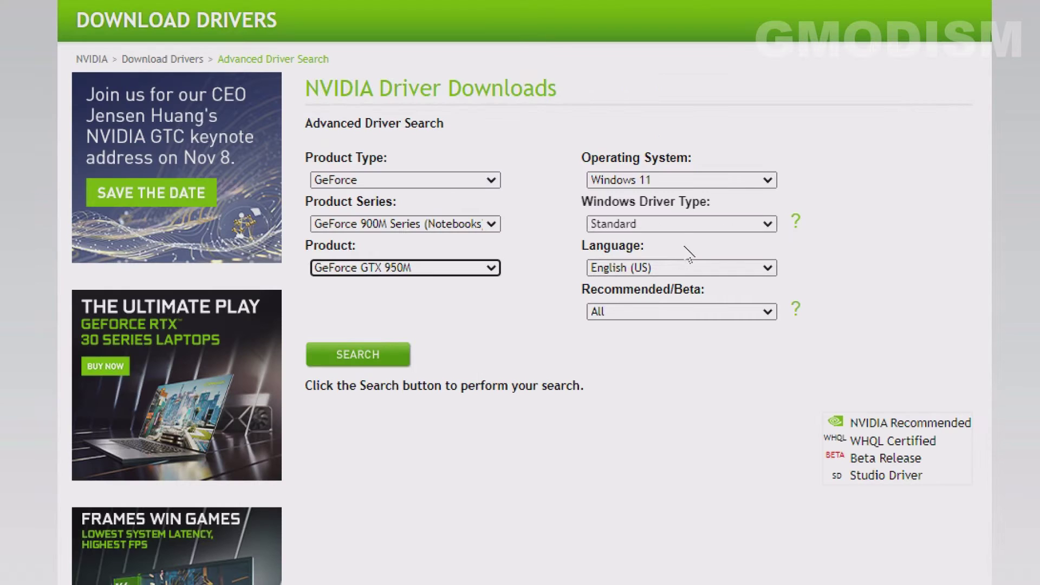
Pick the Standard driver type, English and Recommended/Certified, then search for drivers
{"action": "left_click", "coordinate": [761, 231]}
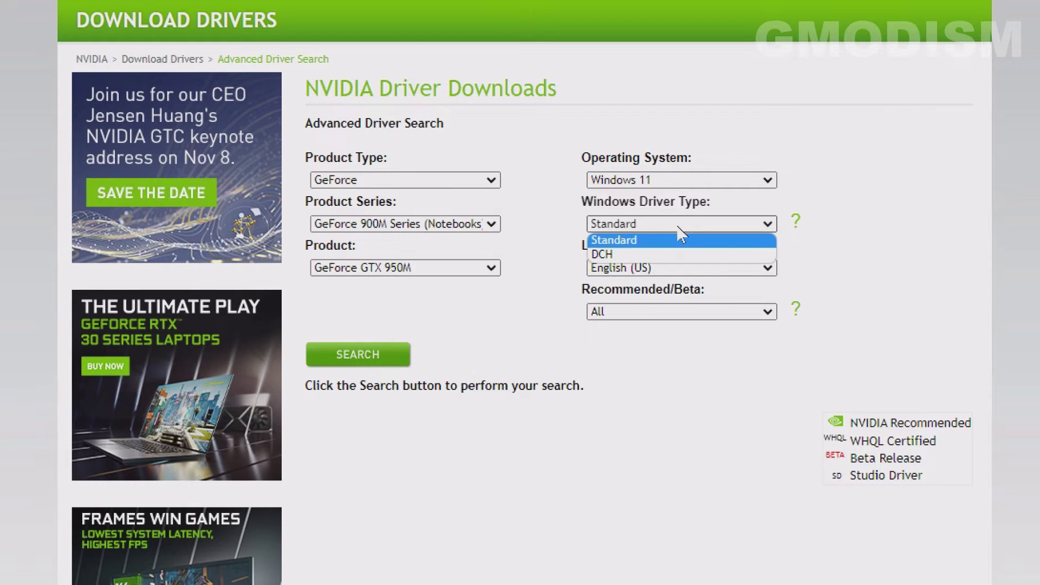
{"action": "left_click", "coordinate": [639, 244]}
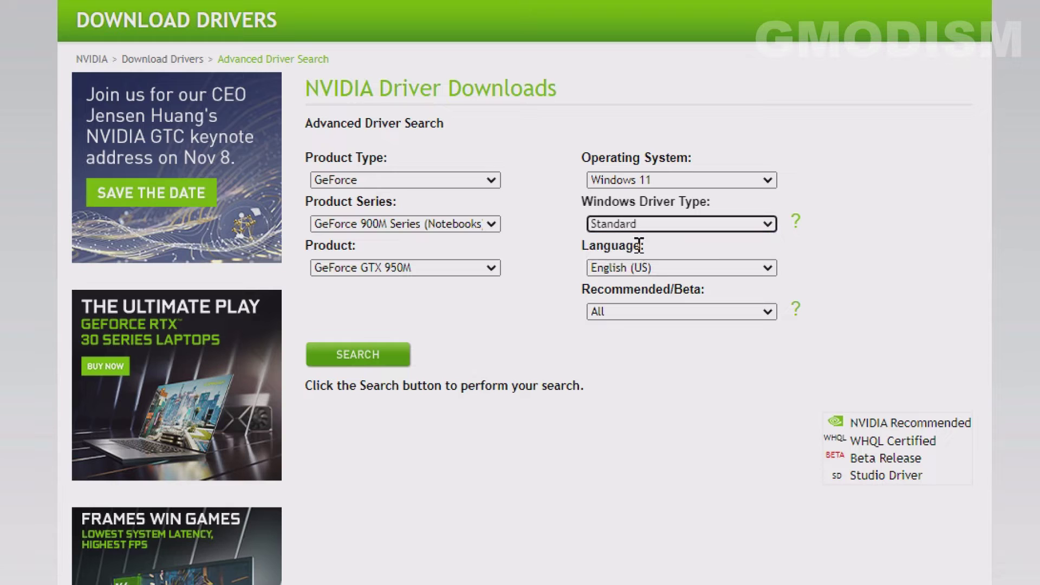
{"action": "left_click", "coordinate": [666, 270]}
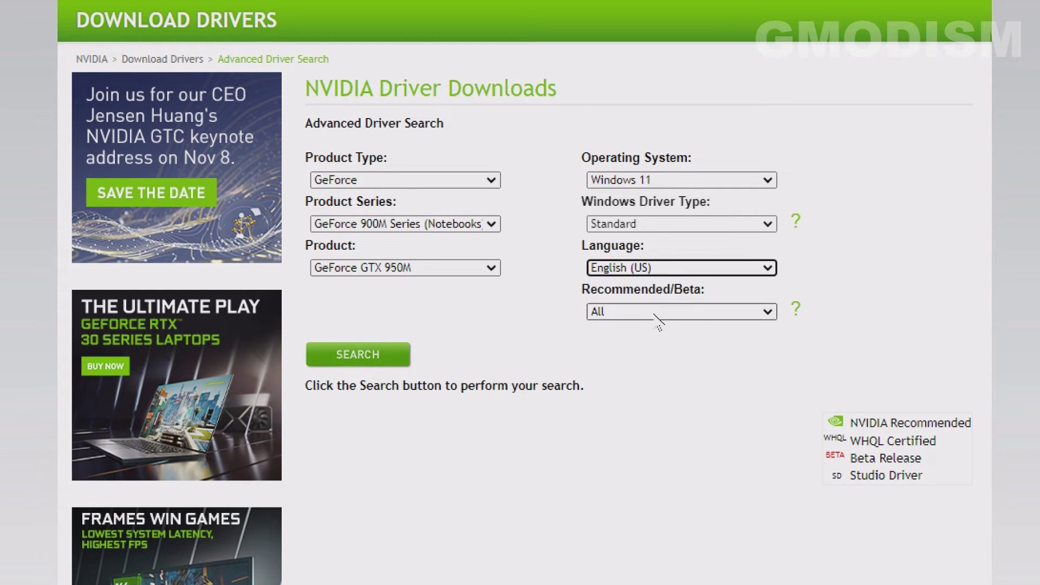
{"action": "left_click", "coordinate": [658, 313]}
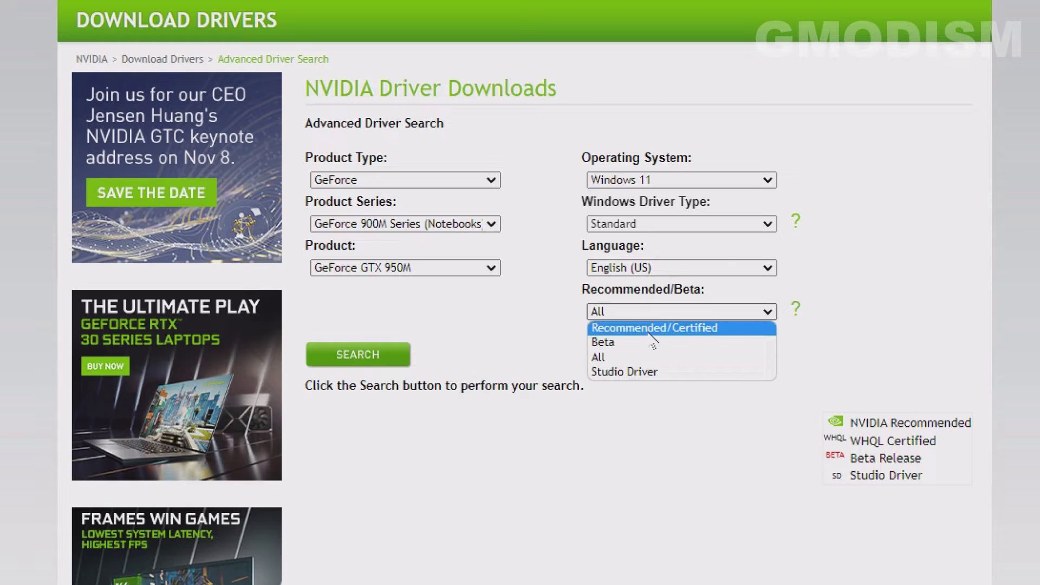
{"action": "left_click", "coordinate": [655, 329]}
{"action": "left_click", "coordinate": [382, 364]}
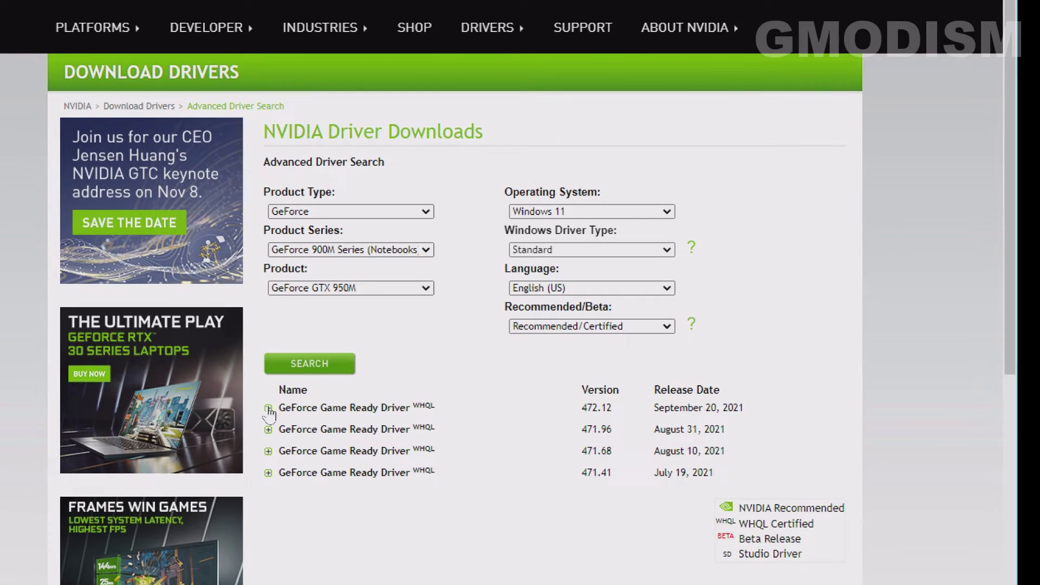
Download the 472.12 Game Ready driver installer and choose the driver-only install option
{"action": "left_click", "coordinate": [268, 410]}
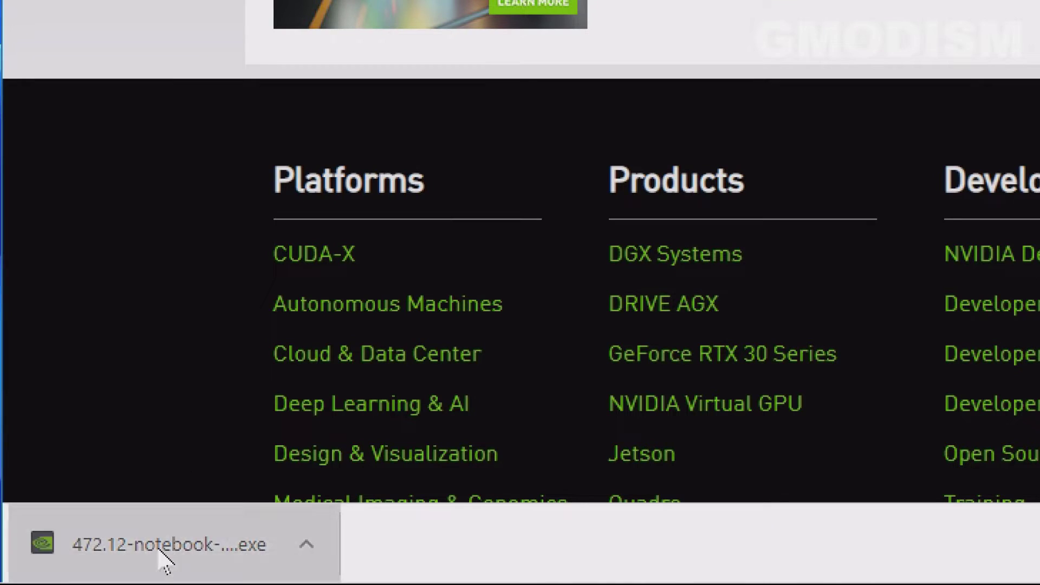
{"action": "left_click", "coordinate": [161, 551]}
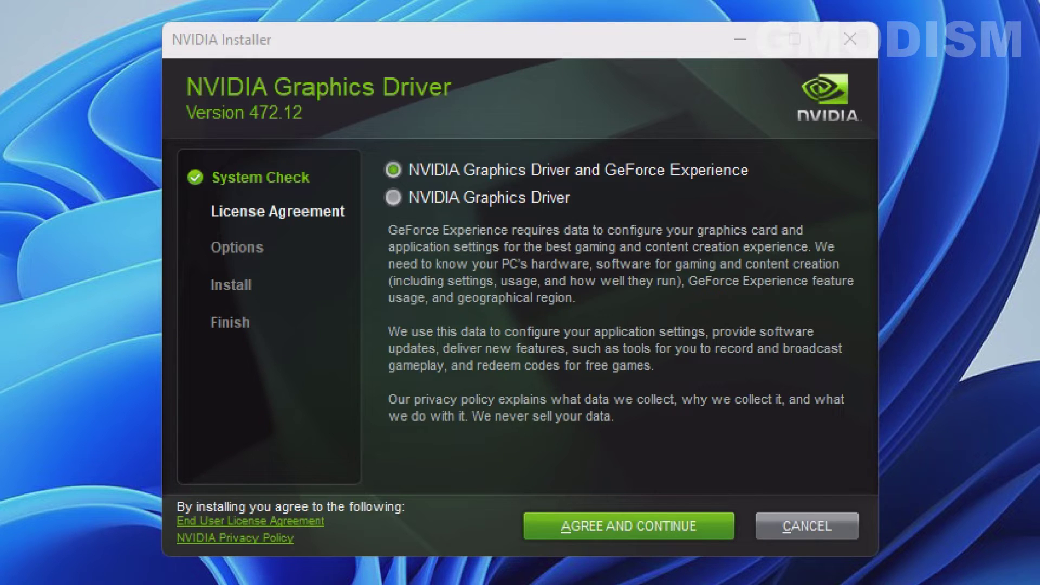
{"action": "left_click", "coordinate": [393, 198]}
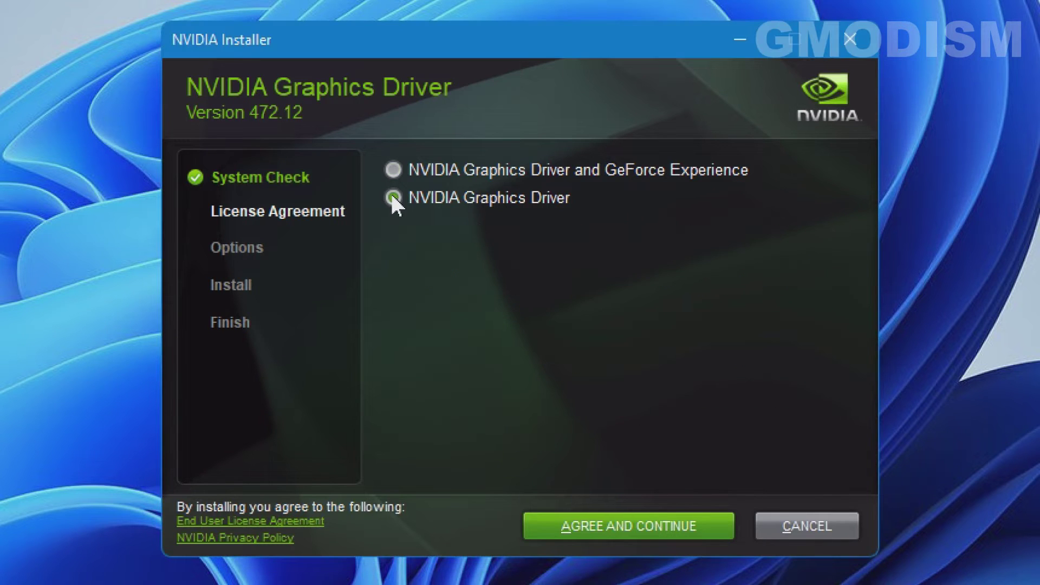
Accept the license and run a Custom (Advanced) clean installation of the graphics driver
{"action": "left_click", "coordinate": [633, 529]}
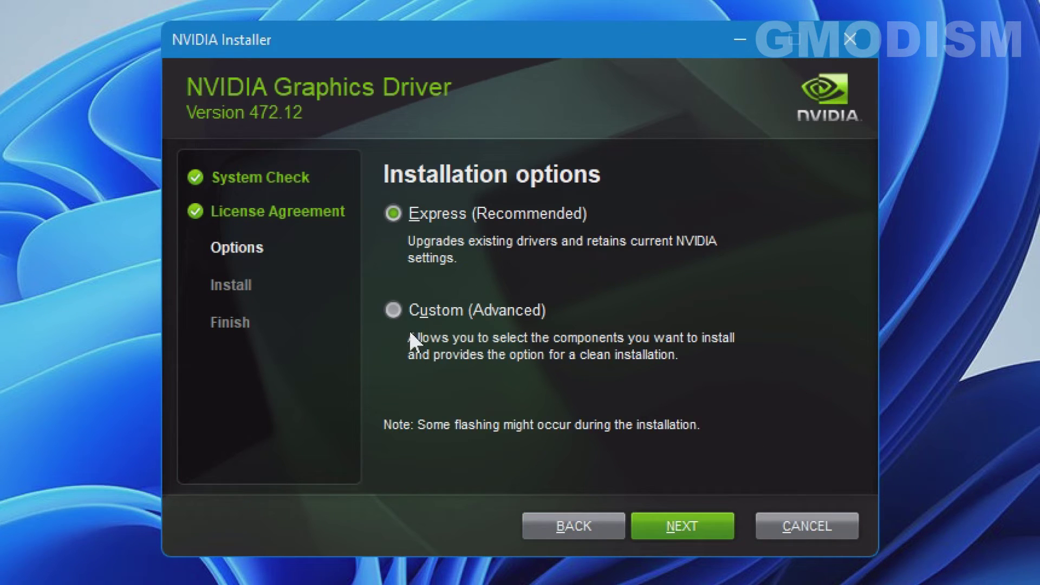
{"action": "left_click", "coordinate": [394, 311]}
{"action": "left_click", "coordinate": [683, 525]}
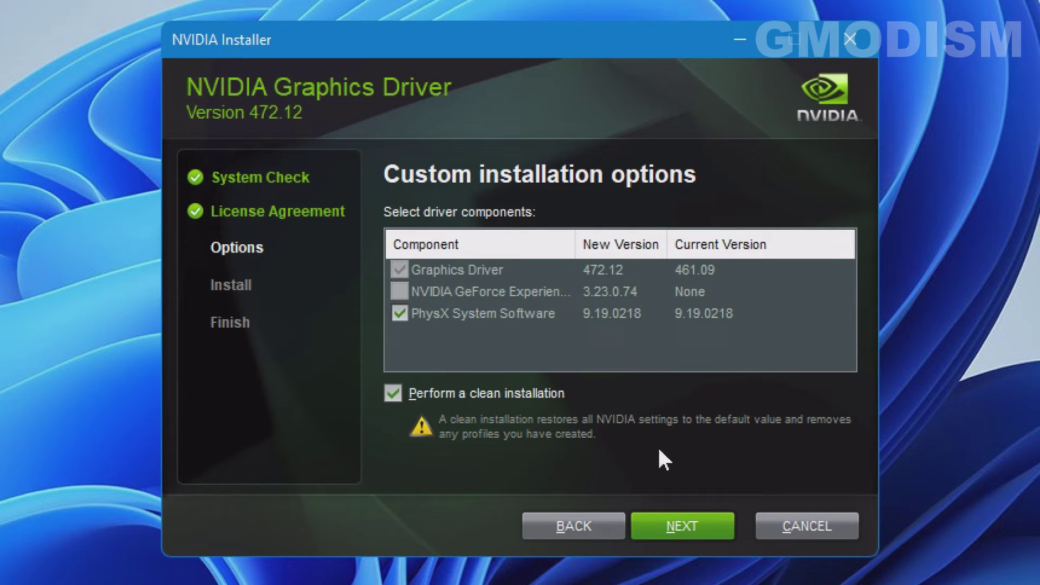
{"action": "left_click", "coordinate": [684, 511]}
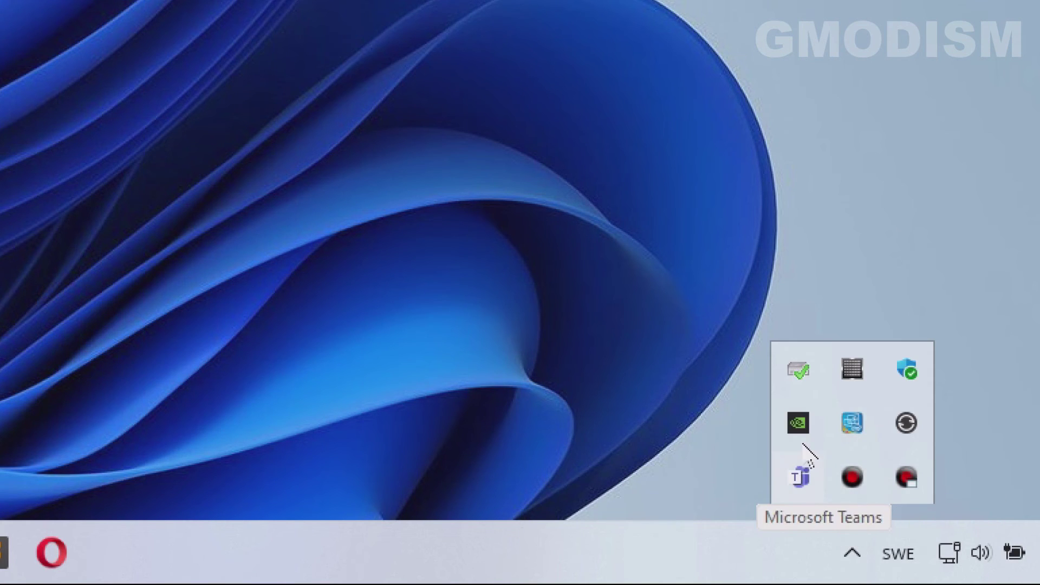
Launch NVIDIA Control Panel from the tray and show Adjust Image Settings with Preview
{"action": "left_click", "coordinate": [797, 423]}
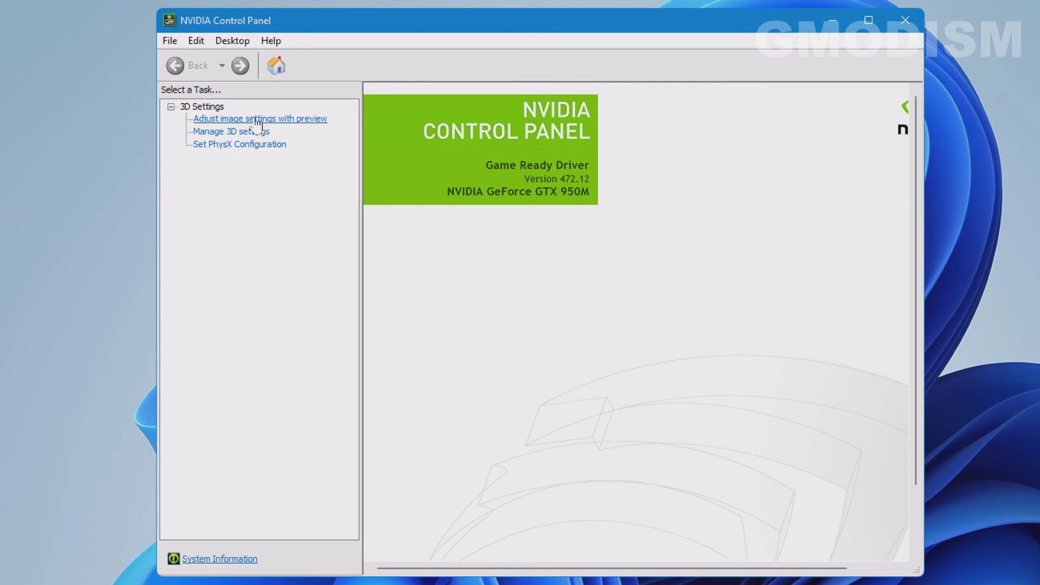
{"action": "left_click", "coordinate": [257, 120]}
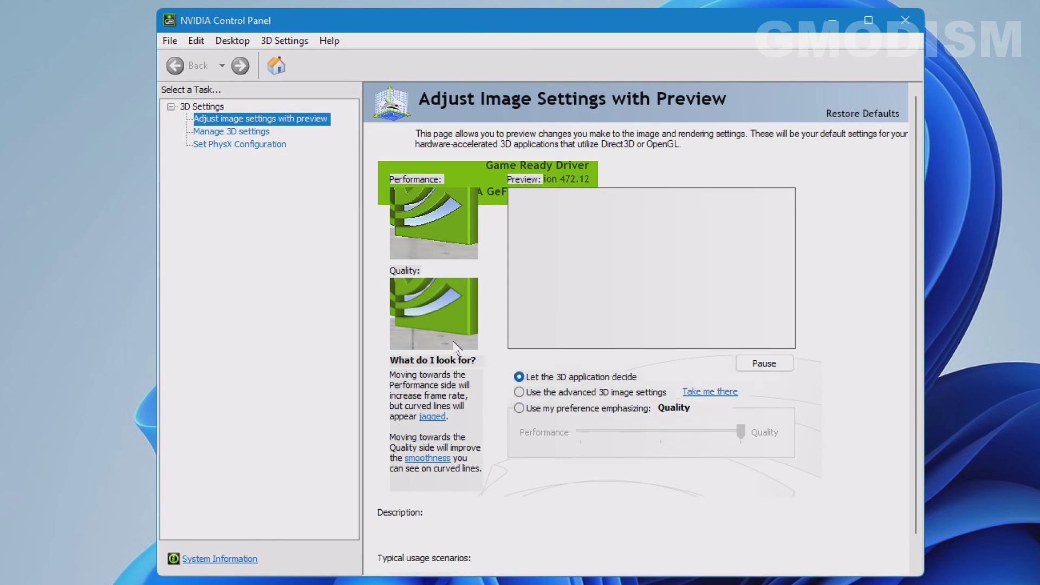
Select 'Use my preference emphasizing' and slide it fully to Performance
{"action": "left_click", "coordinate": [520, 408]}
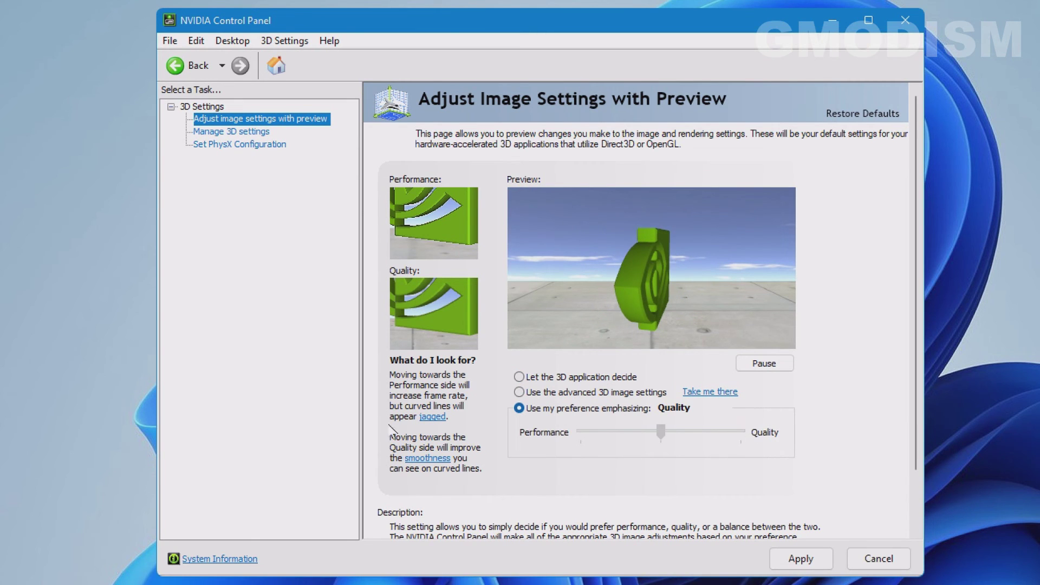
{"action": "left_click_drag", "start_coordinate": [741, 432], "coordinate": [581, 433]}
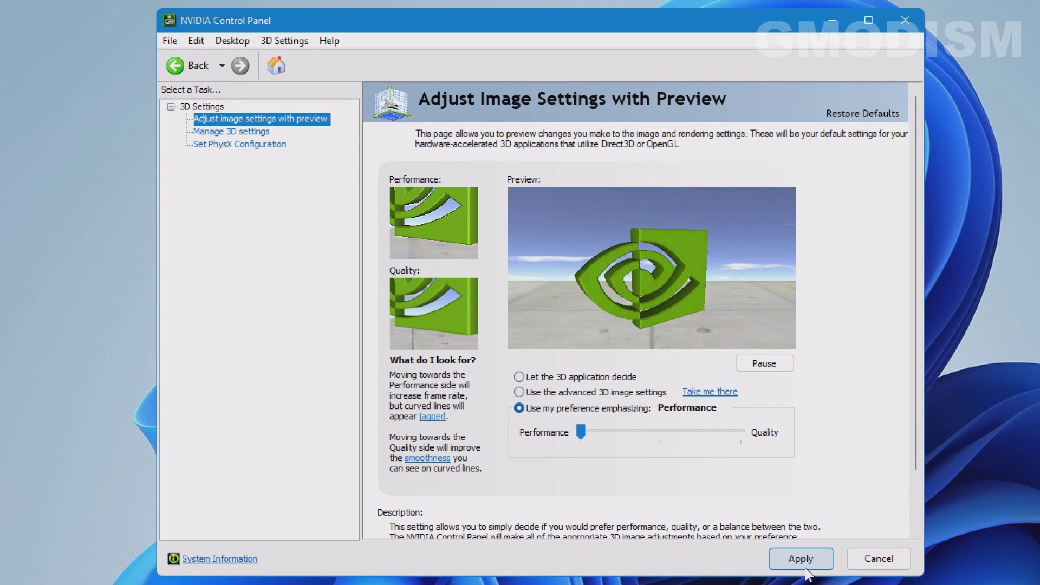